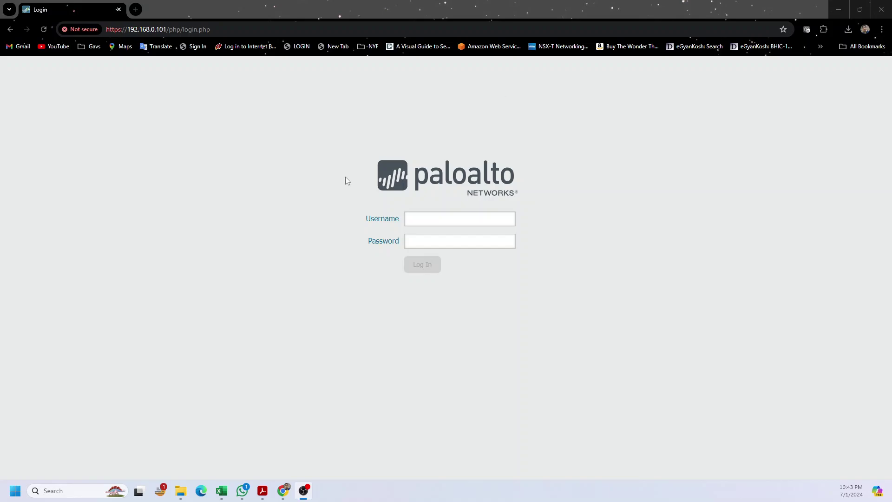
# Step: Log in to the PA-3020 firewall's web interface with the administrator username and password
pyautogui.click(420, 223)
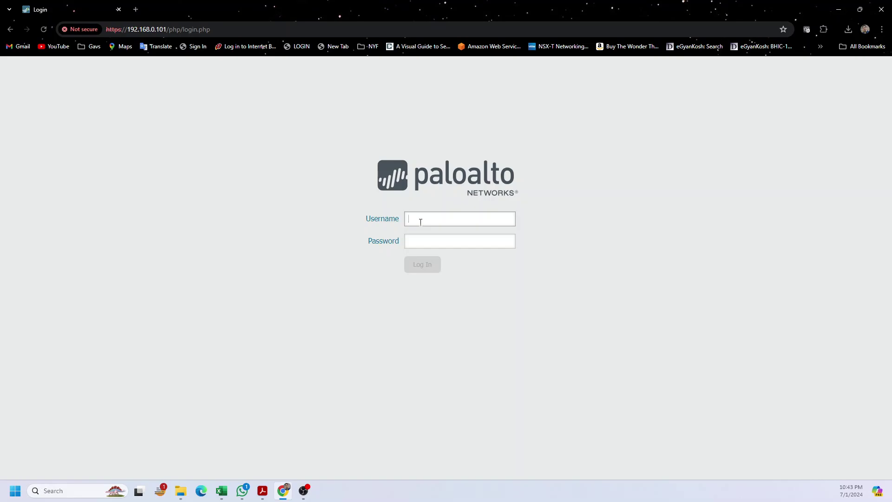
pyautogui.write('admin')
pyautogui.press('Tab')
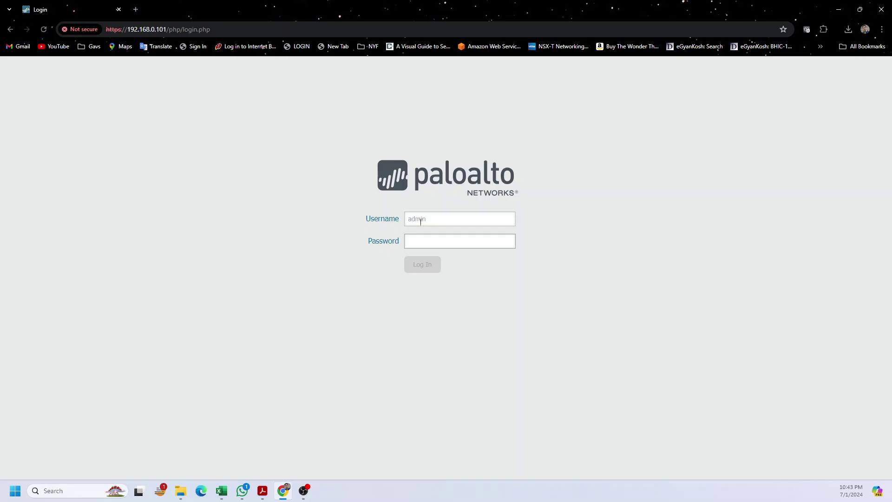
pyautogui.write('********')
pyautogui.press('Return')
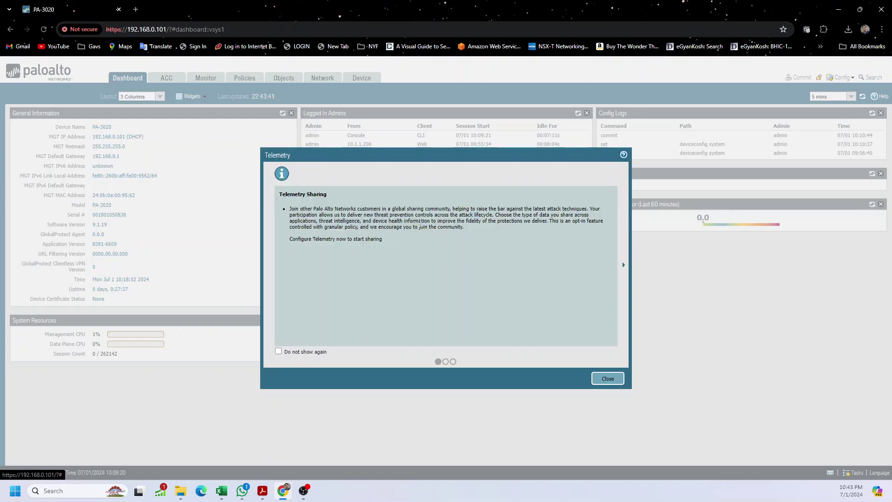
# Step: Tick 'Do not show again' and close the Telemetry Sharing notice
pyautogui.click(315, 354)
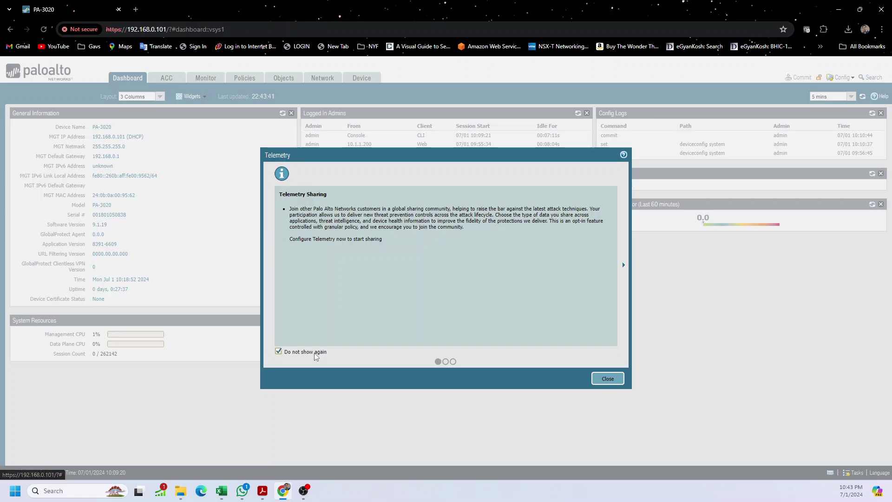
pyautogui.click(607, 382)
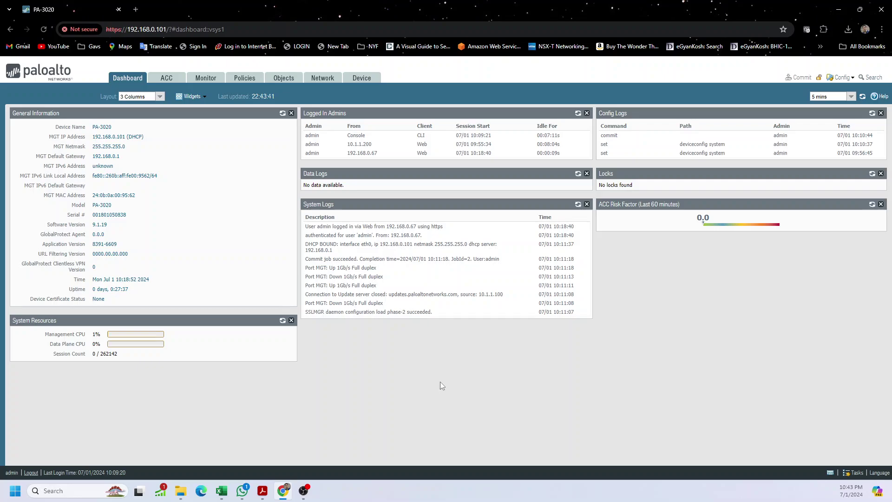
pyautogui.click(133, 82)
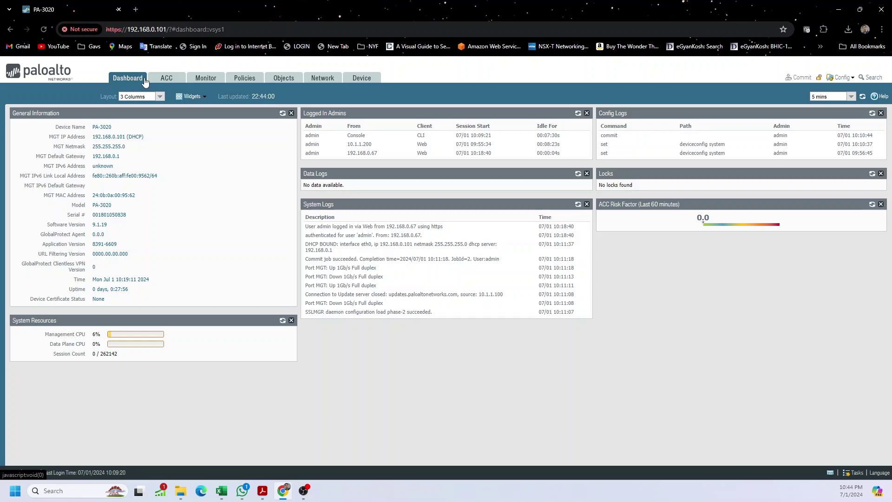
pyautogui.moveTo(91, 127); pyautogui.dragTo(126, 142)
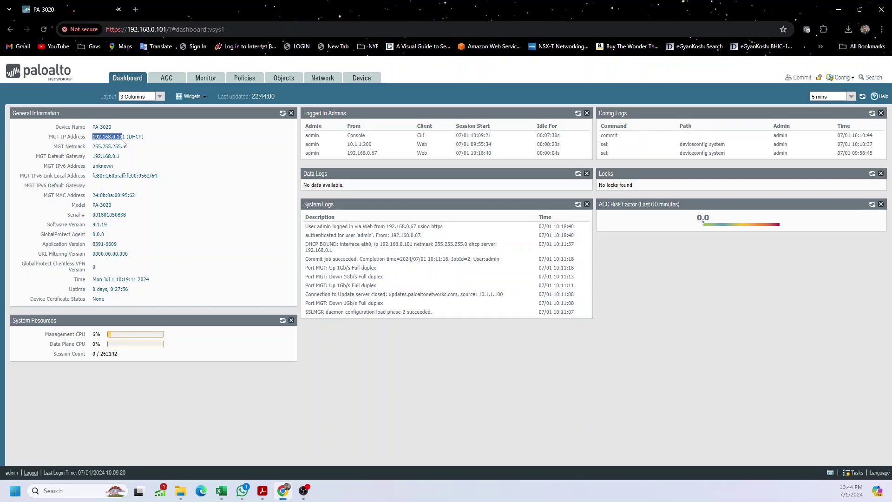
pyautogui.click(147, 142)
pyautogui.moveTo(127, 136); pyautogui.dragTo(142, 137)
pyautogui.click(151, 136)
pyautogui.moveTo(94, 135); pyautogui.dragTo(93, 158)
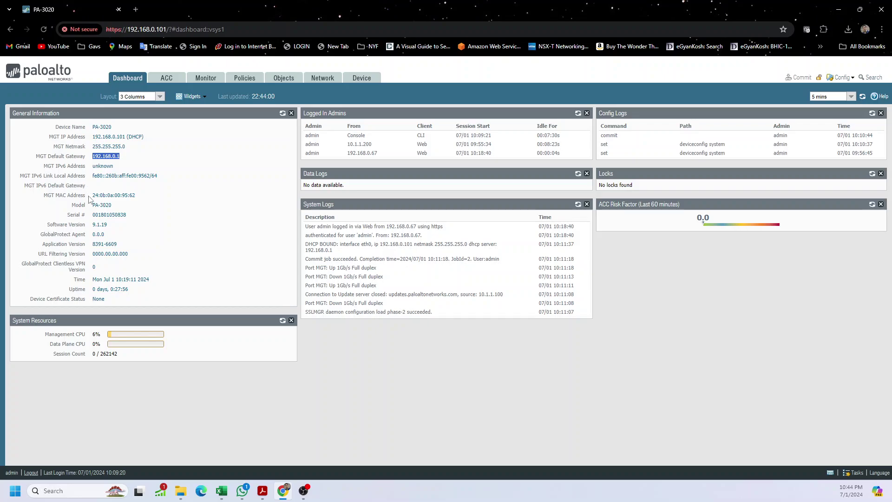
pyautogui.moveTo(136, 195); pyautogui.dragTo(93, 206)
pyautogui.click(119, 209)
pyautogui.moveTo(127, 215); pyautogui.dragTo(90, 228)
pyautogui.moveTo(93, 244)
pyautogui.mouseDown()
pyautogui.moveTo(119, 244)
pyautogui.moveTo(97, 254)
pyautogui.moveTo(125, 249)
pyautogui.moveTo(96, 254)
pyautogui.mouseUp()
pyautogui.moveTo(116, 356); pyautogui.dragTo(101, 357)
pyautogui.click(122, 361)
pyautogui.moveTo(122, 356); pyautogui.dragTo(90, 358)
pyautogui.click(94, 345)
pyautogui.doubleClick(356, 135)
pyautogui.moveTo(524, 147); pyautogui.dragTo(524, 156)
pyautogui.click(581, 153)
pyautogui.moveTo(313, 233); pyautogui.dragTo(439, 233)
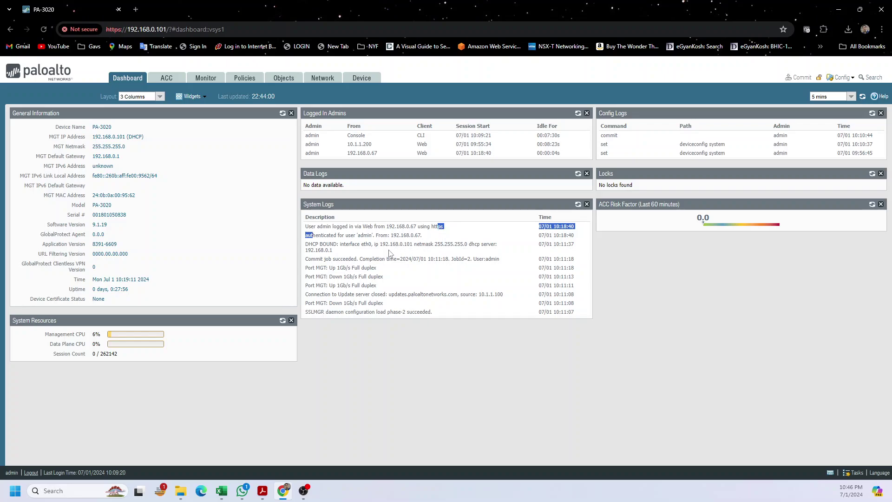
pyautogui.click(341, 243)
pyautogui.moveTo(307, 244); pyautogui.dragTo(491, 259)
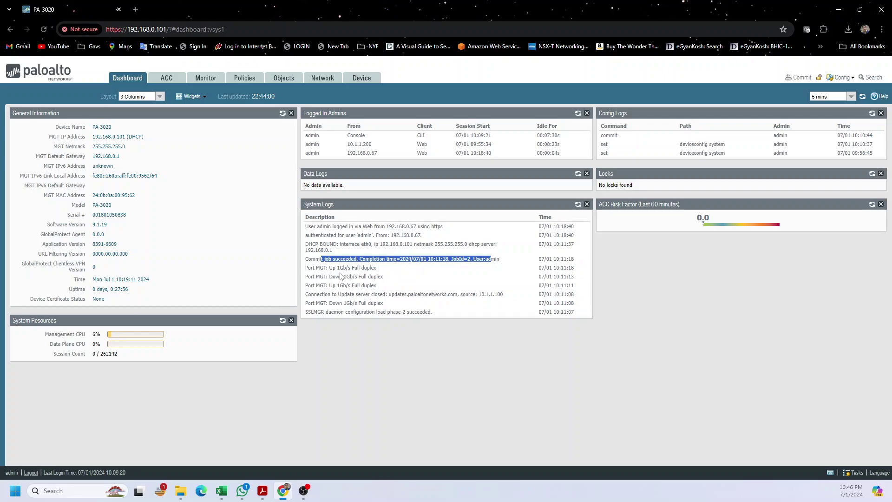
pyautogui.moveTo(332, 268); pyautogui.dragTo(417, 312)
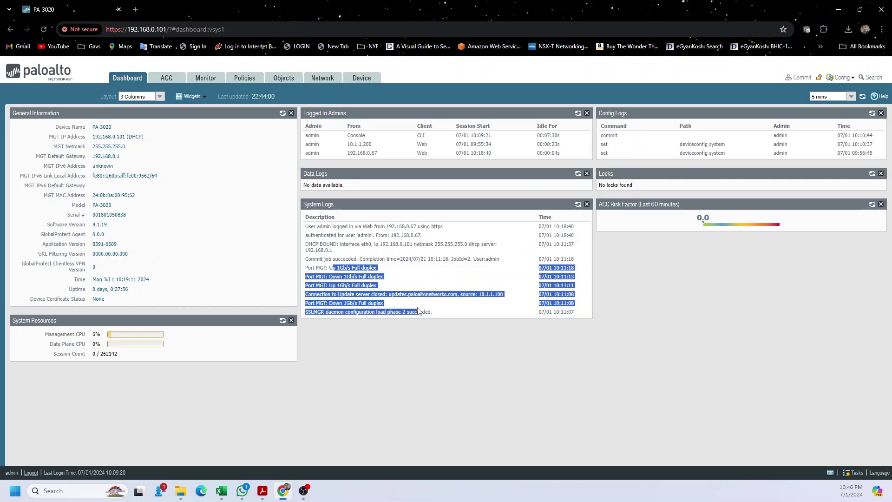
pyautogui.click(441, 309)
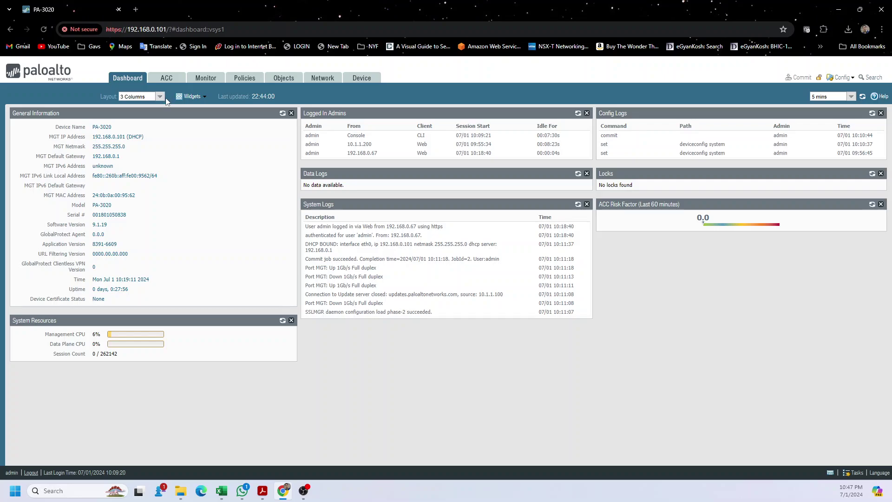
# Step: Add the Interfaces widget from the System widgets list to the dashboard
pyautogui.click(205, 97)
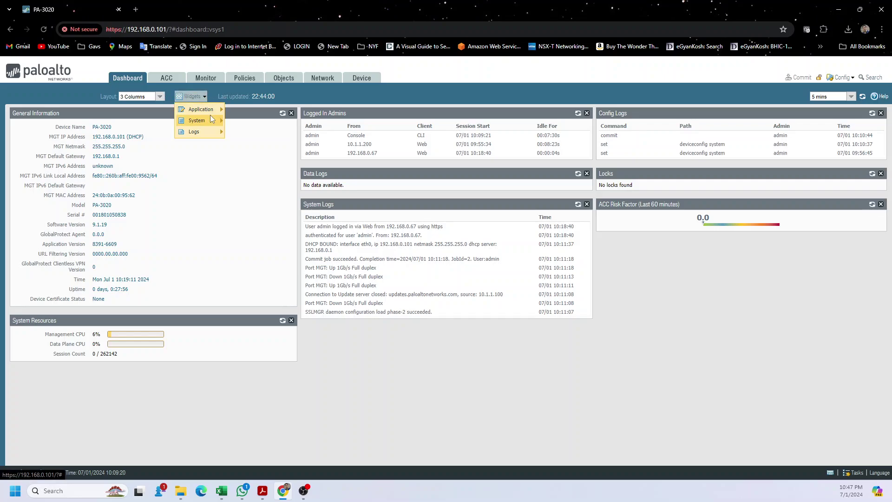
pyautogui.moveTo(212, 122)
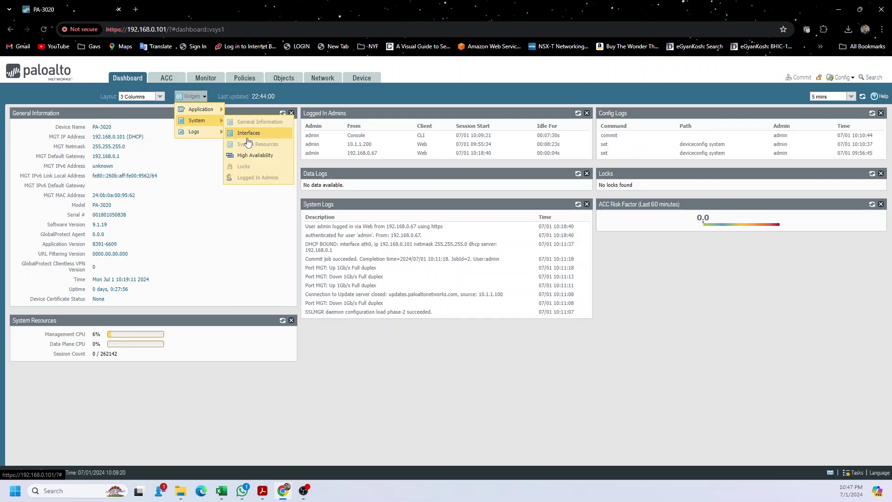
pyautogui.click(248, 133)
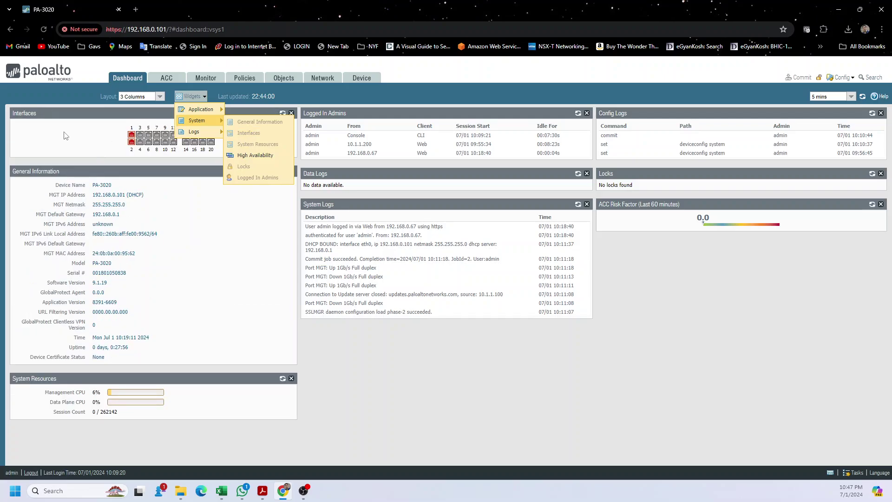
pyautogui.click(65, 135)
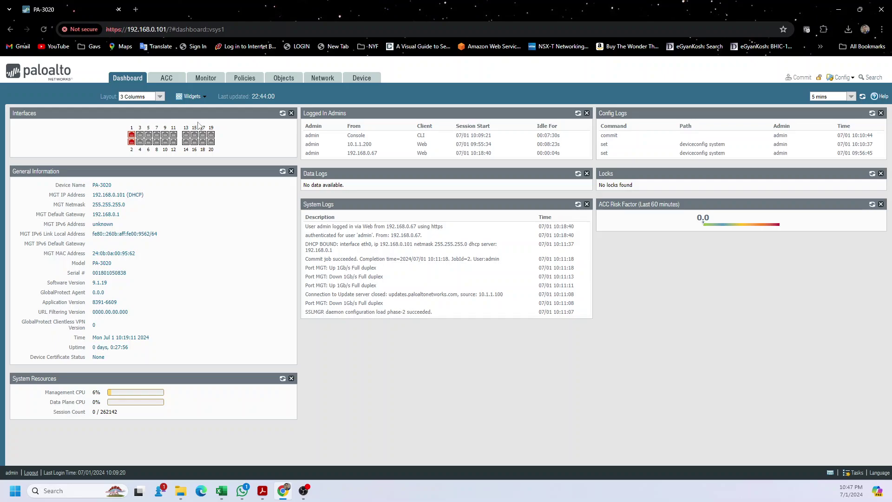
# Step: Add the High Availability widget from the System widgets list to the dashboard
pyautogui.click(190, 97)
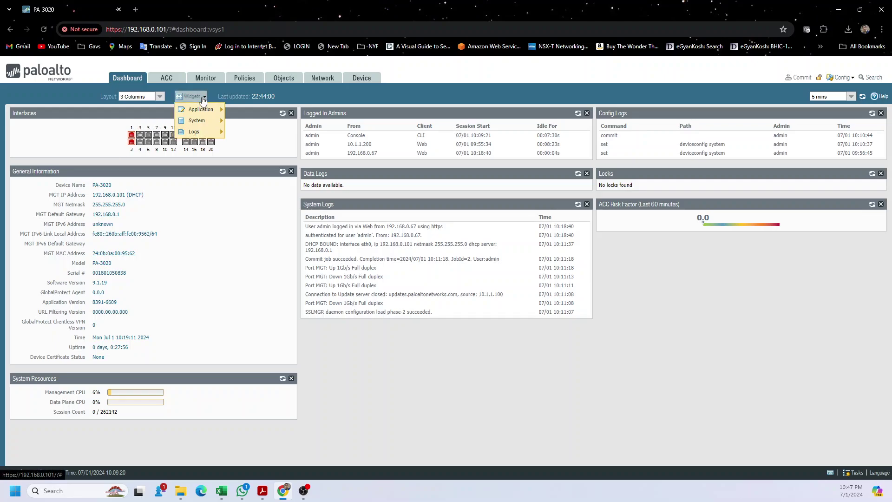
pyautogui.moveTo(208, 112)
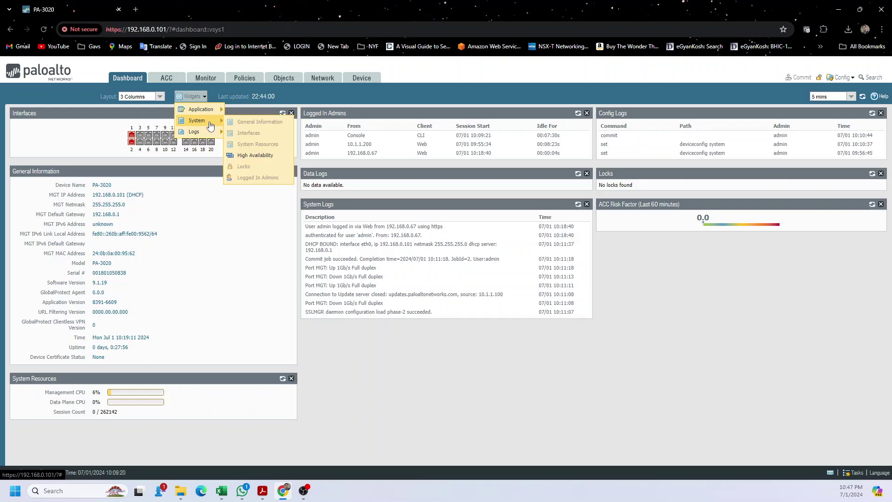
pyautogui.click(246, 155)
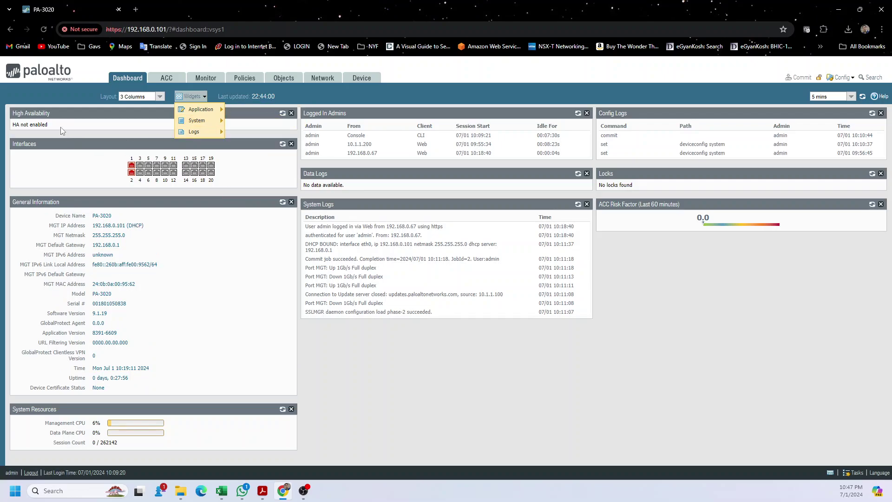
pyautogui.click(99, 136)
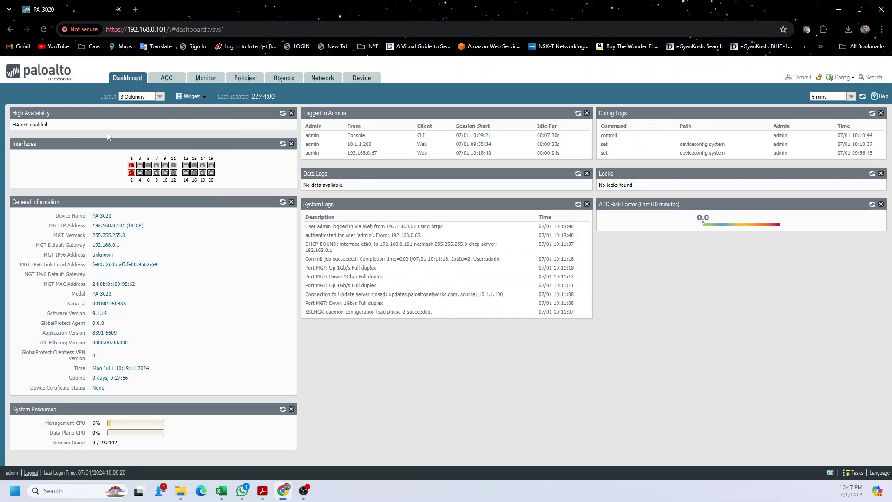
pyautogui.click(194, 96)
pyautogui.moveTo(204, 124)
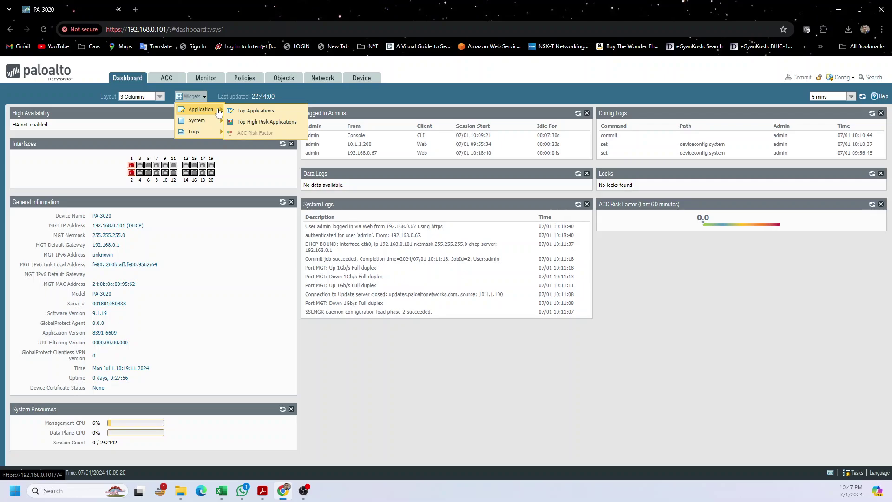
# Step: Add the Top Applications widget from the Application widgets, leaving the dashboard layout unchanged
pyautogui.click(259, 116)
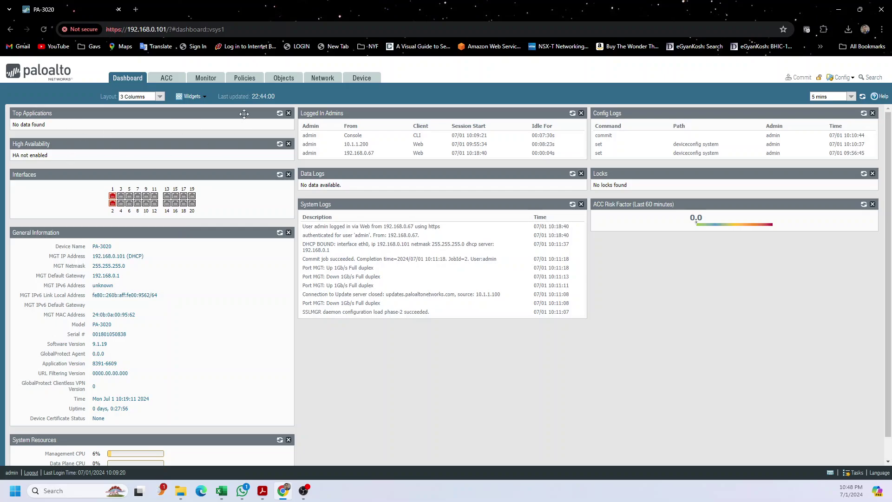
pyautogui.click(159, 99)
pyautogui.click(159, 99)
# Step: Switch the dashboard refresh interval to 1 min, then back to 5 mins
pyautogui.click(854, 97)
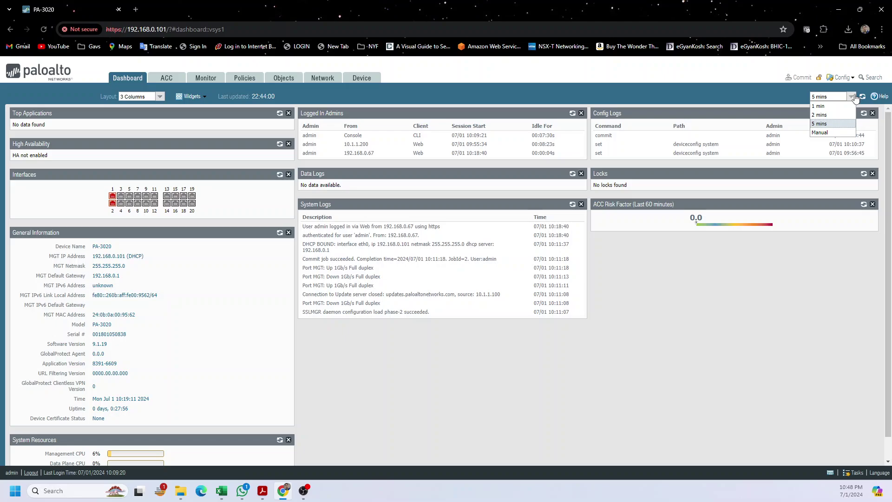
pyautogui.click(835, 106)
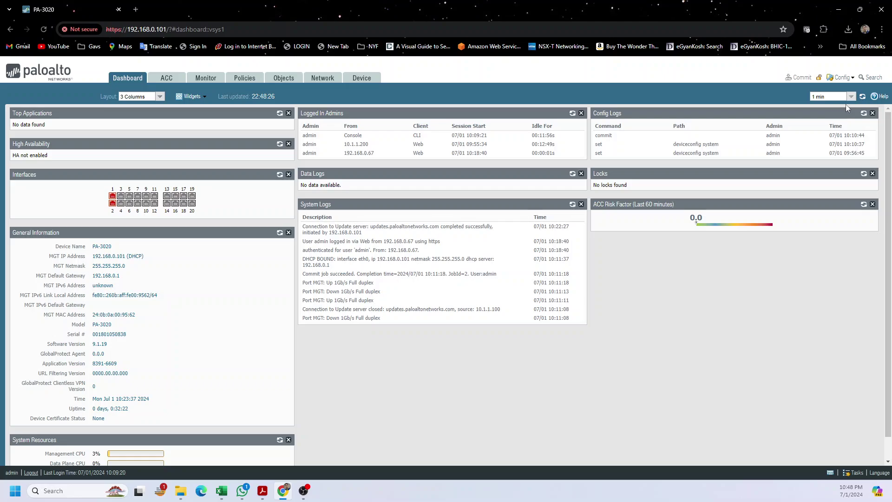
pyautogui.click(850, 97)
pyautogui.click(833, 120)
pyautogui.click(854, 474)
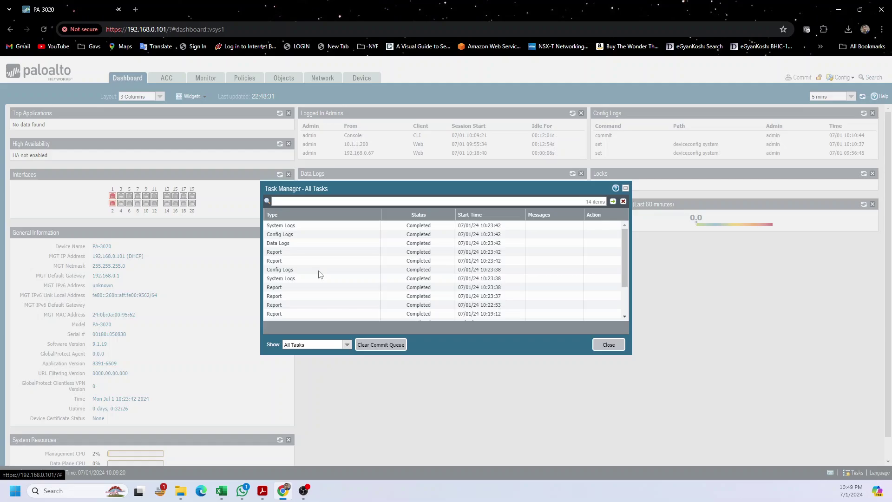
pyautogui.scroll(-2, 320, 274)
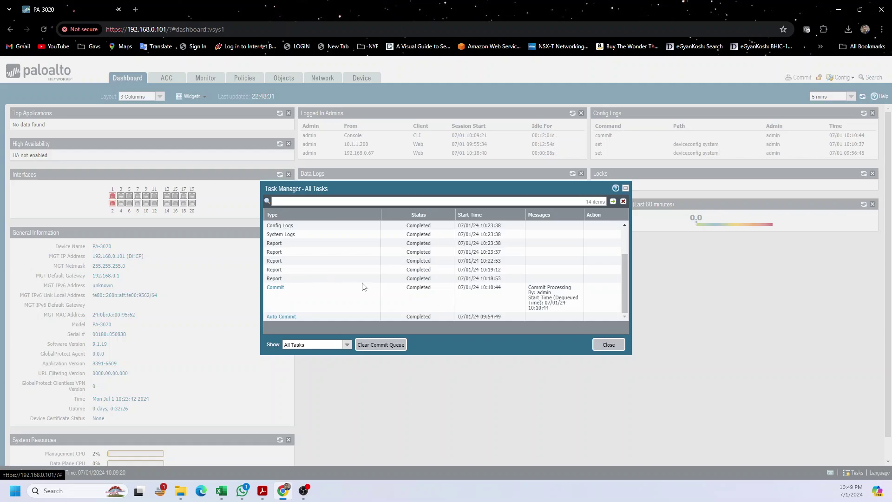
pyautogui.scroll(-3, 412, 275)
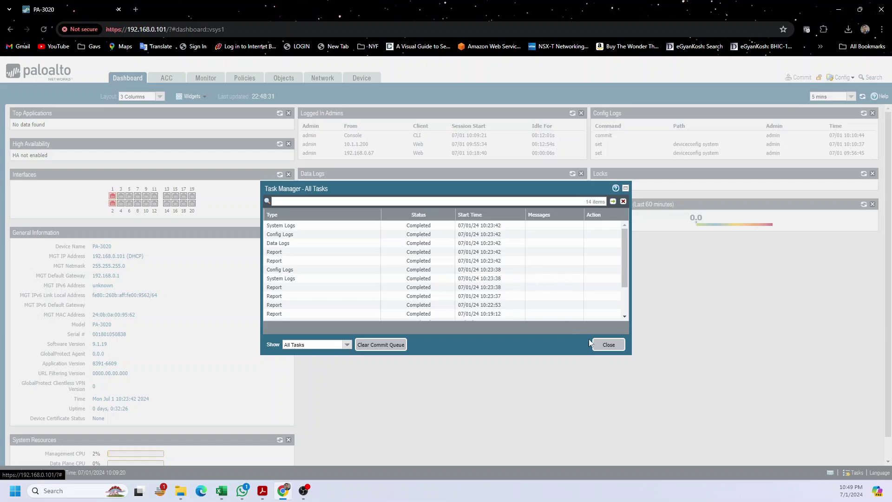
pyautogui.click(609, 344)
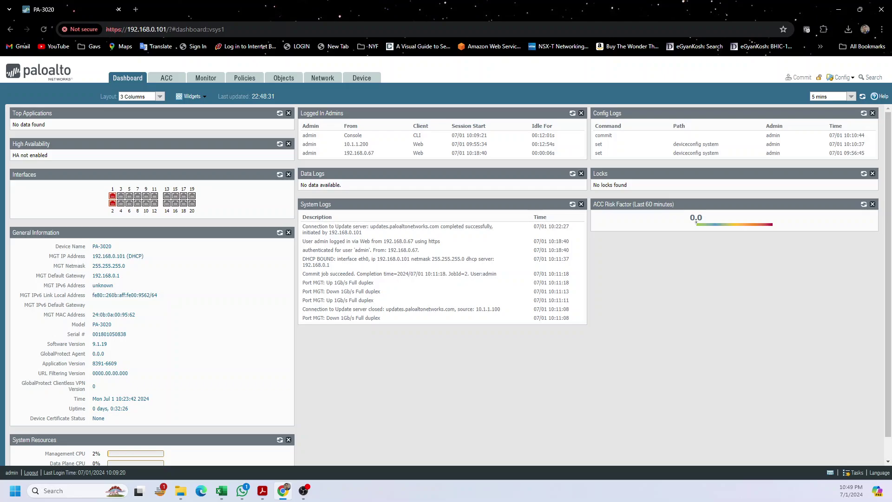